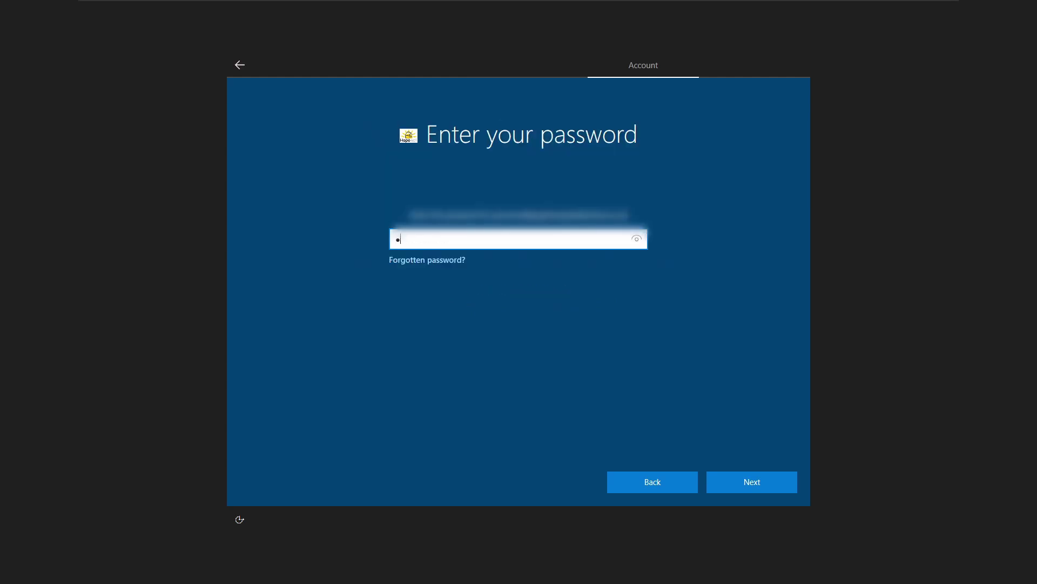
Step: Enter the school account password and submit it so device setup finishes
text(••••••••)
key(Return)
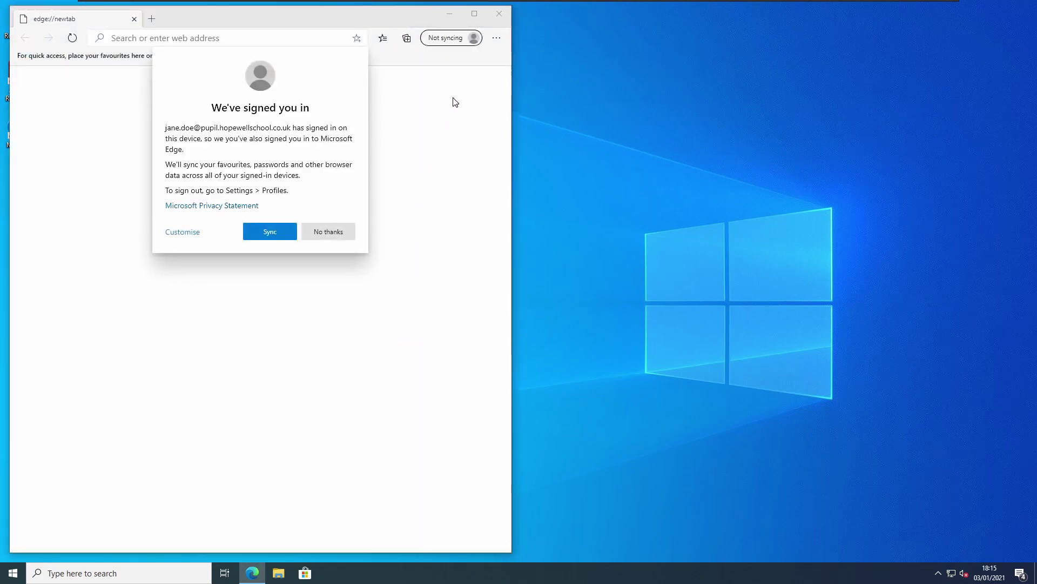
Step: Turn on Edge sync for the signed-in school account and close the browser
click(269, 233)
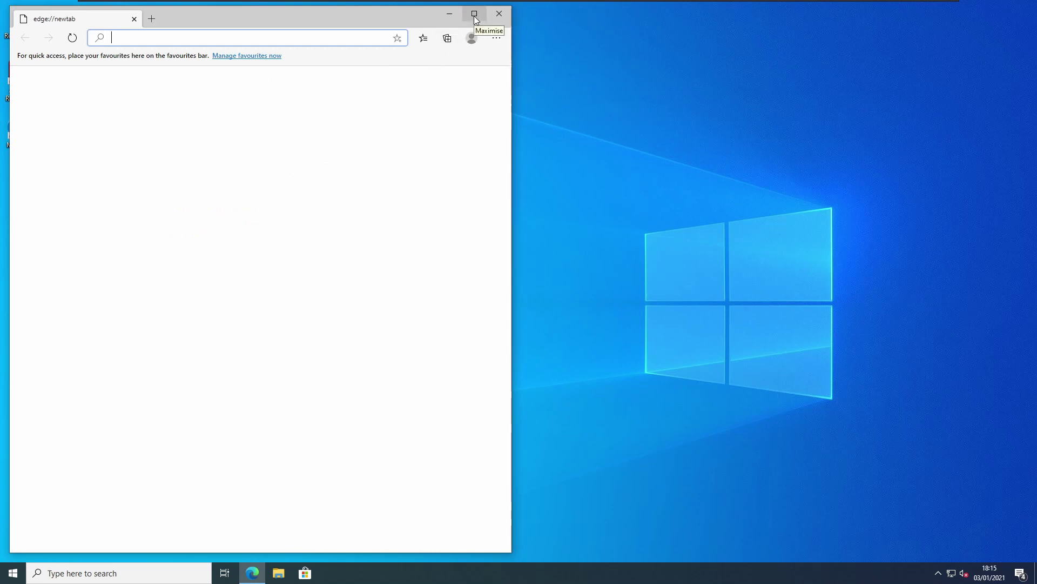
click(497, 16)
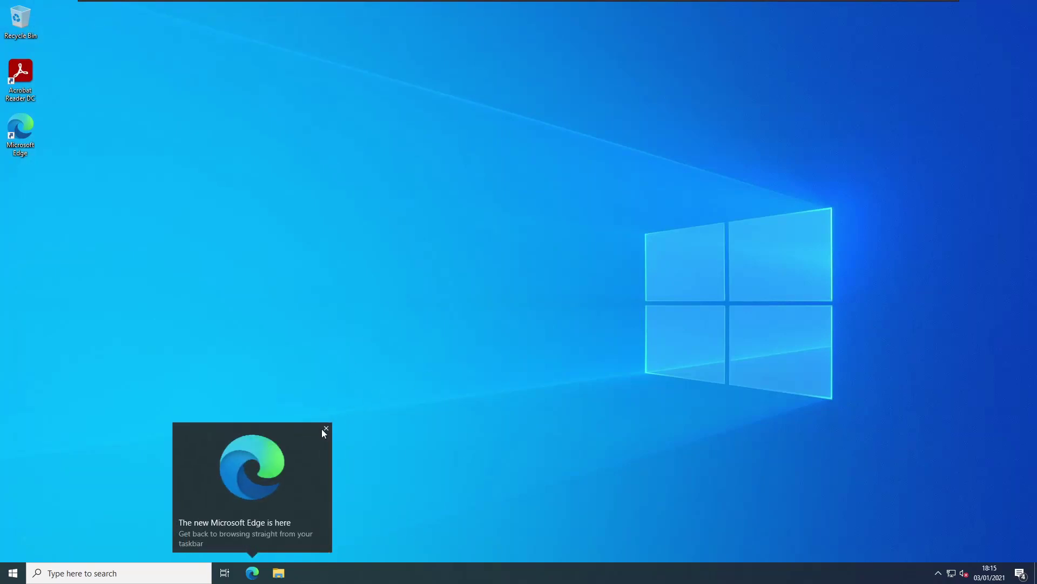
Step: Dismiss the new-Edge notice and confirm Microsoft Store is blocked from launching
click(325, 429)
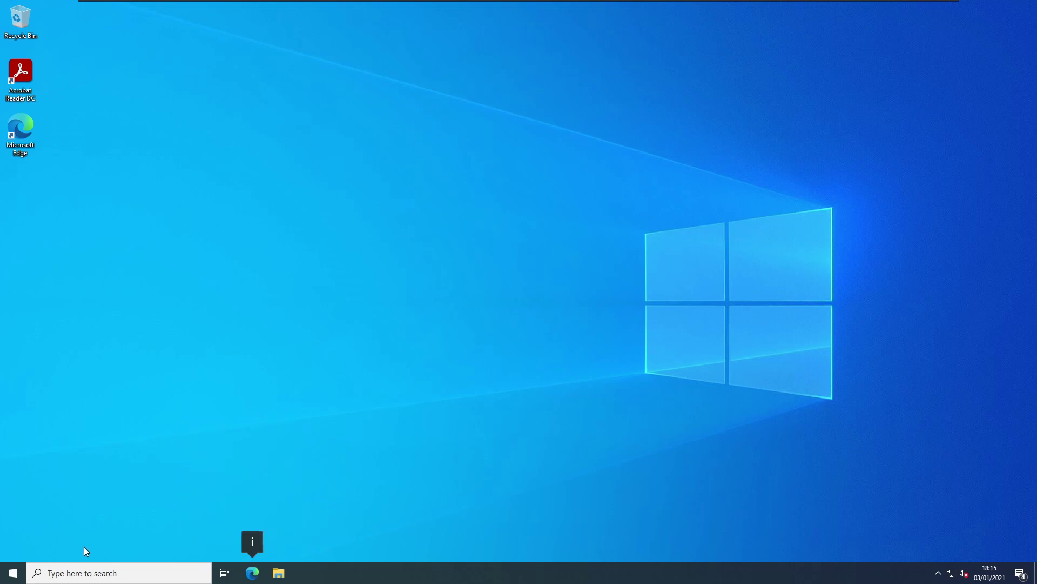
click(13, 573)
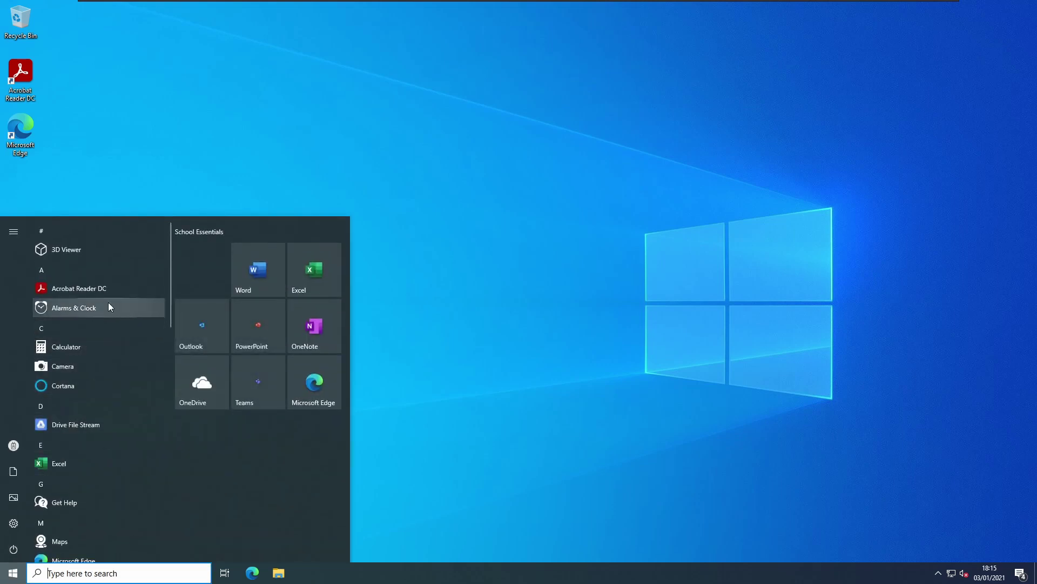
text(store)
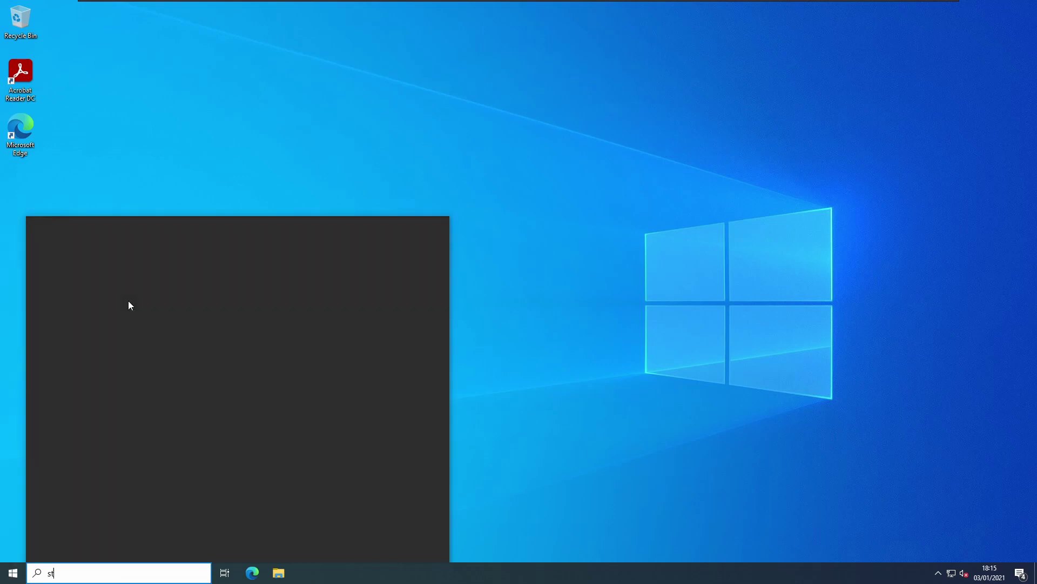
click(123, 278)
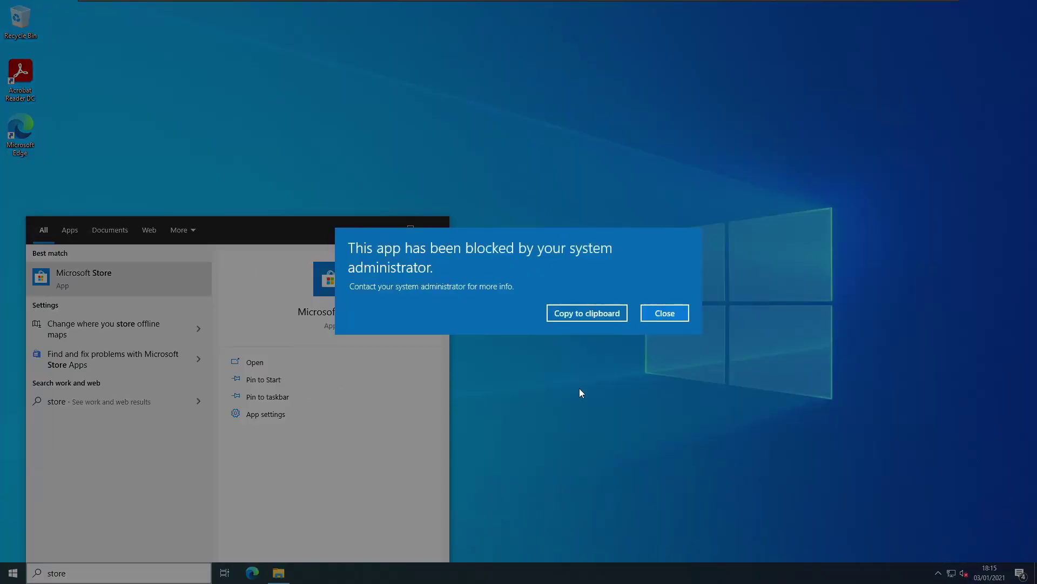
click(665, 313)
Step: Confirm Windows PowerShell is blocked and dismiss its warning
key(super)
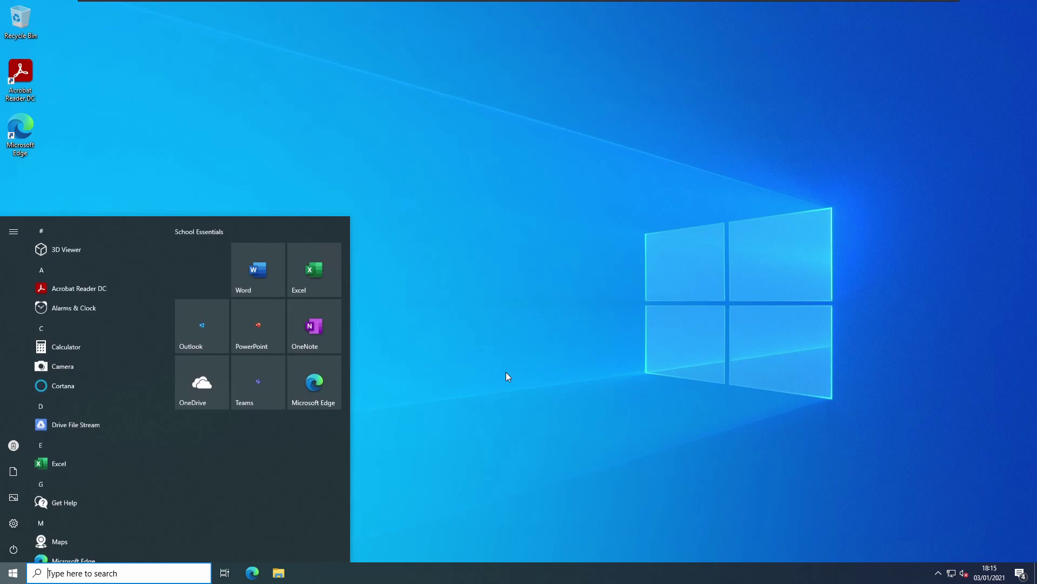
text(powershell)
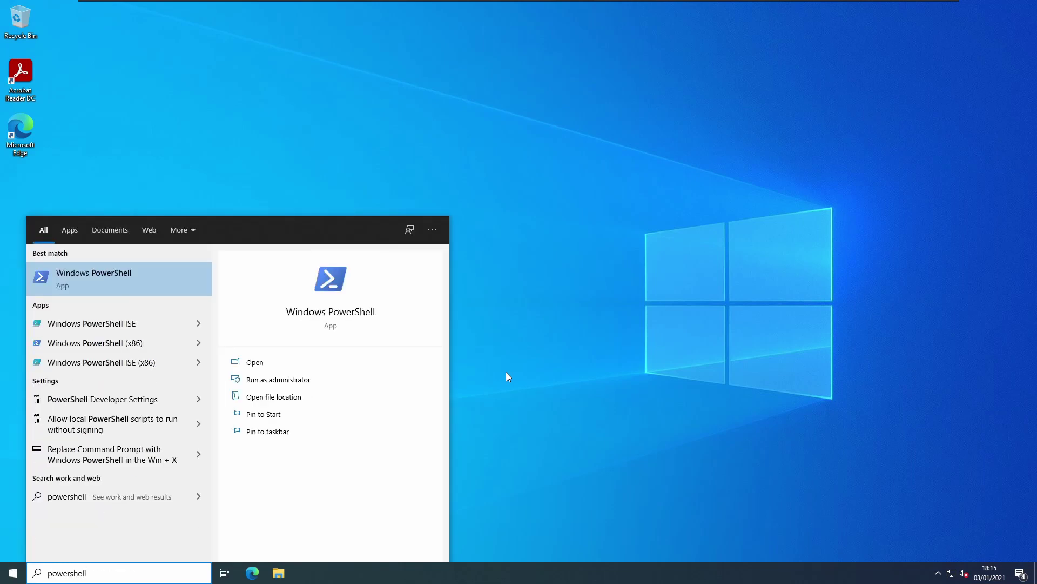
click(125, 280)
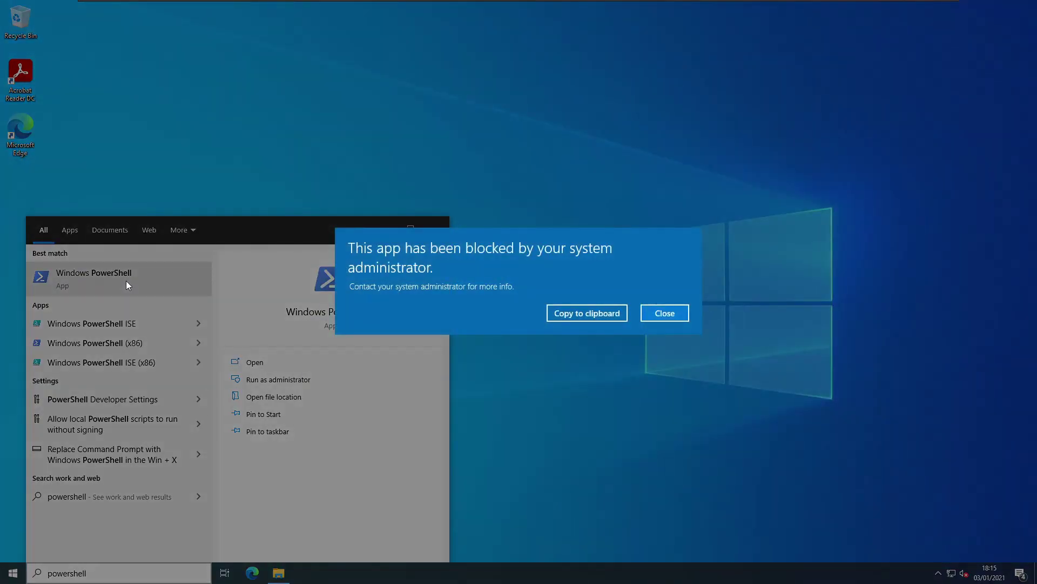
click(650, 314)
Step: Confirm Command Prompt is blocked from both Start search and the Run box
key(super)
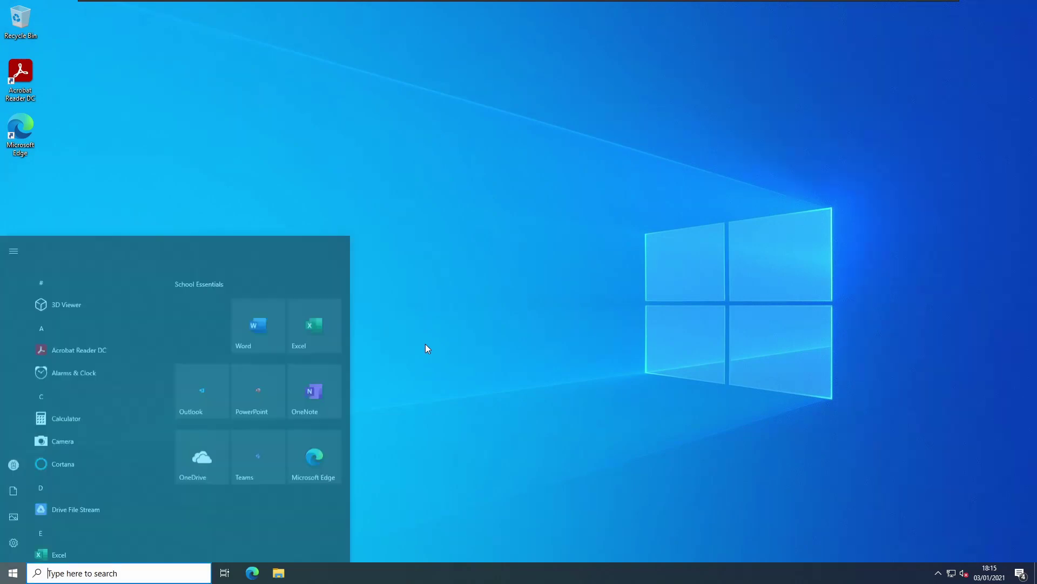
text(cmd)
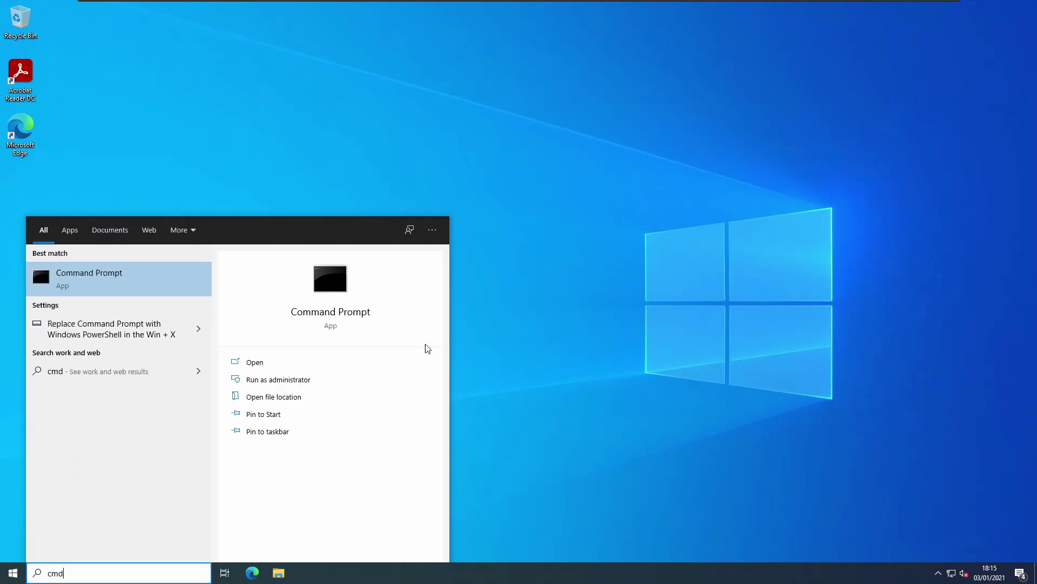
click(127, 285)
click(645, 318)
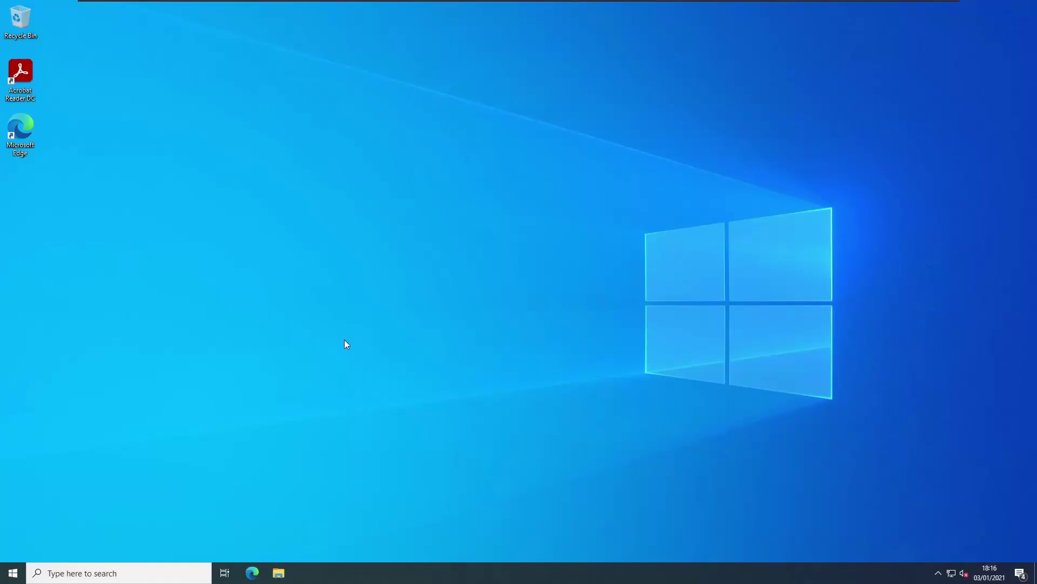
key(super+r)
text(cmd)
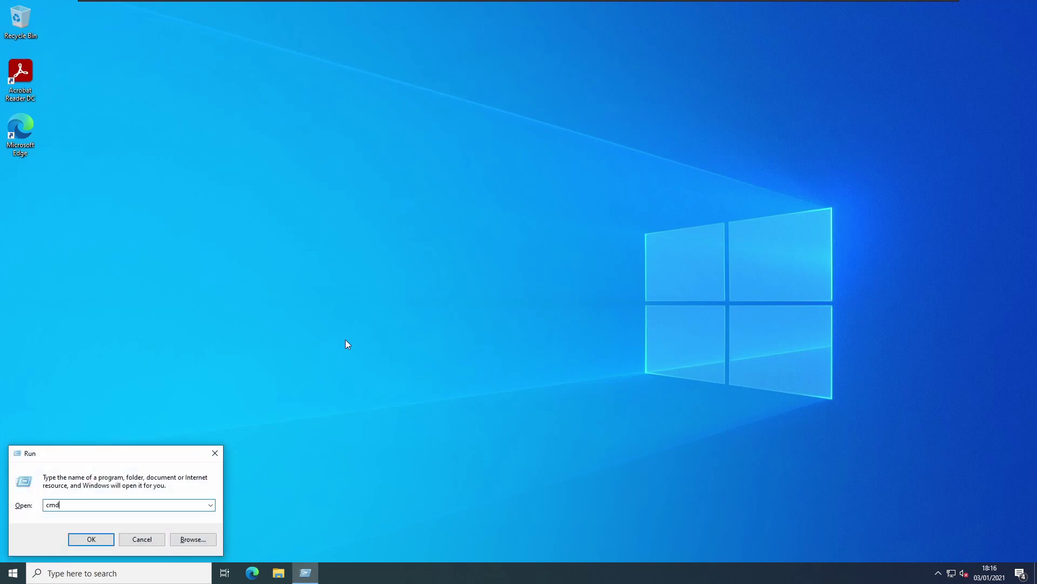
key(Return)
click(651, 313)
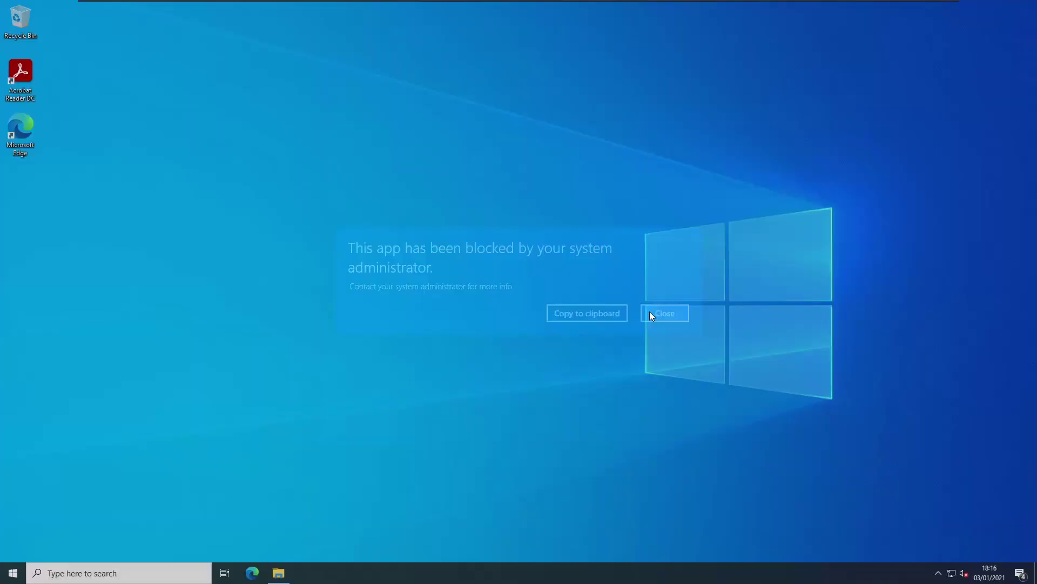
Step: Check that Windows Settings opens, then close it
key(super)
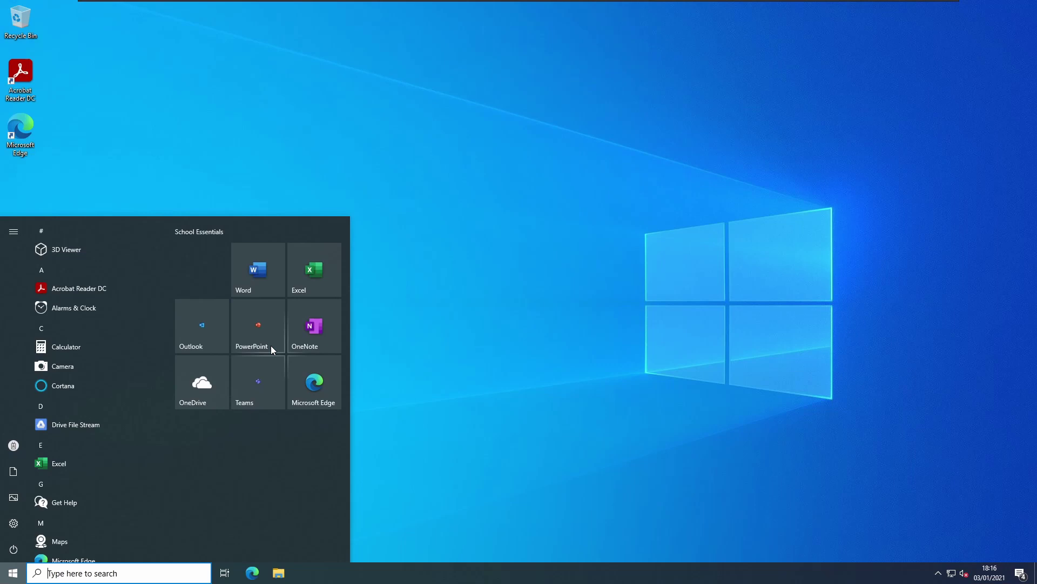
text(setting)
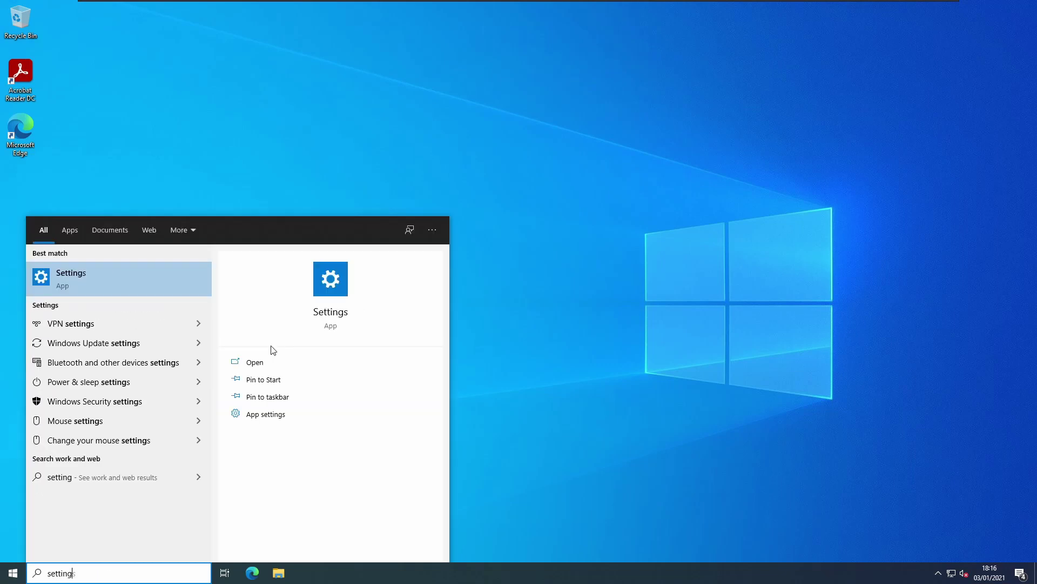
click(123, 277)
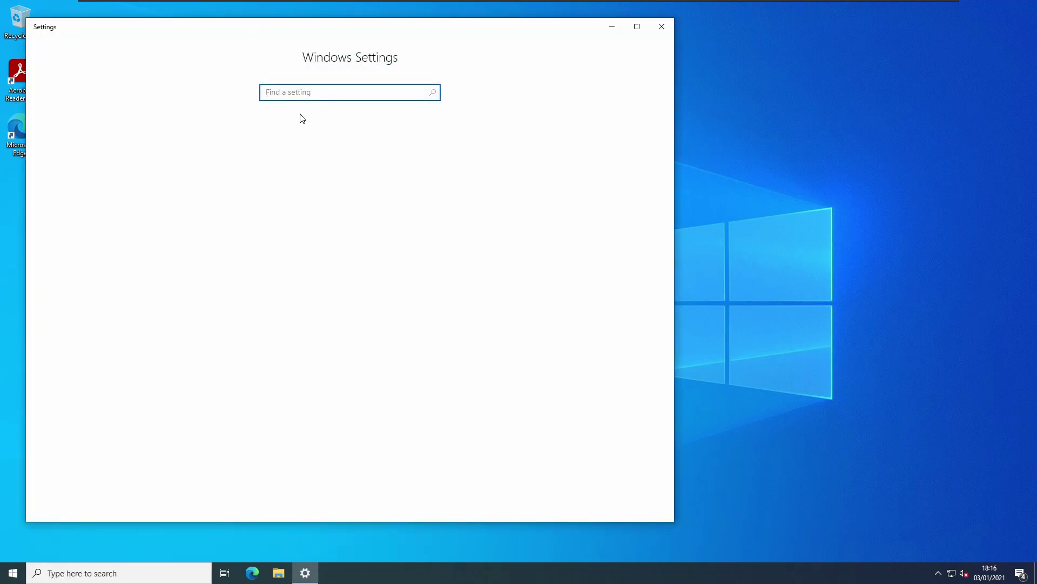
click(661, 27)
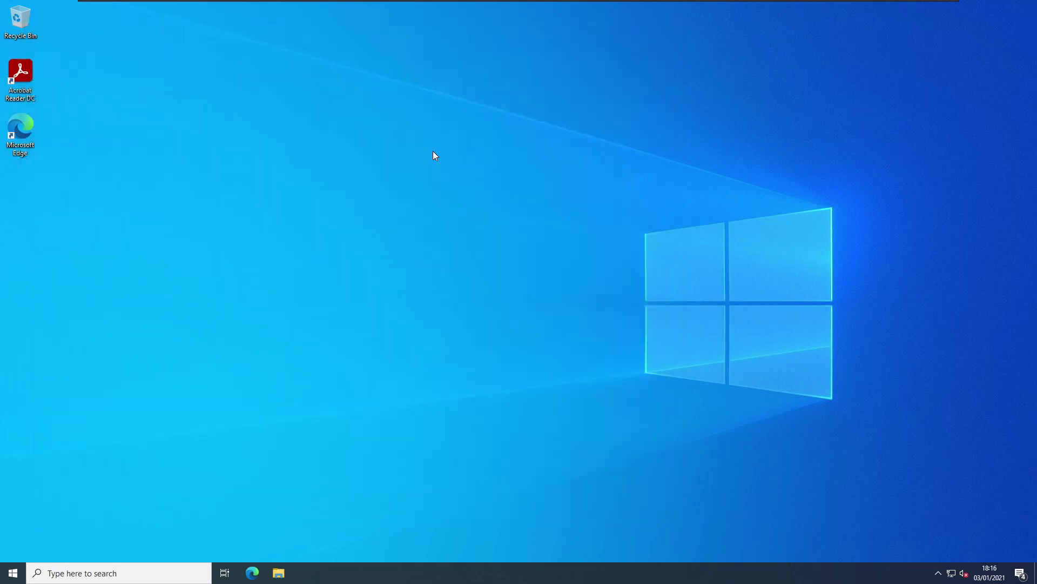
Step: Try launching Control Panel from search and dismiss the school's block warning
key(super)
text(control panel)
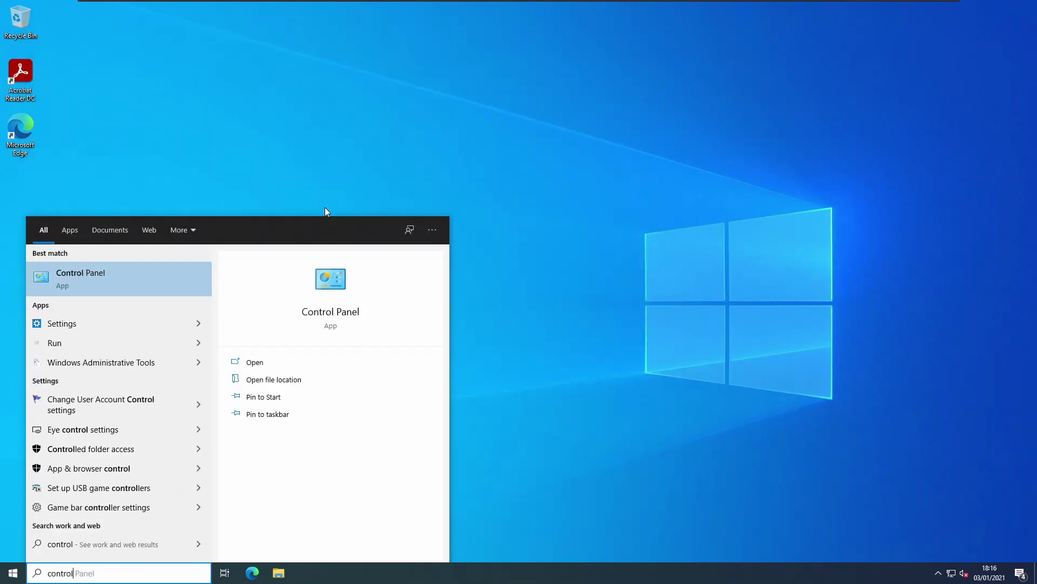
key(Return)
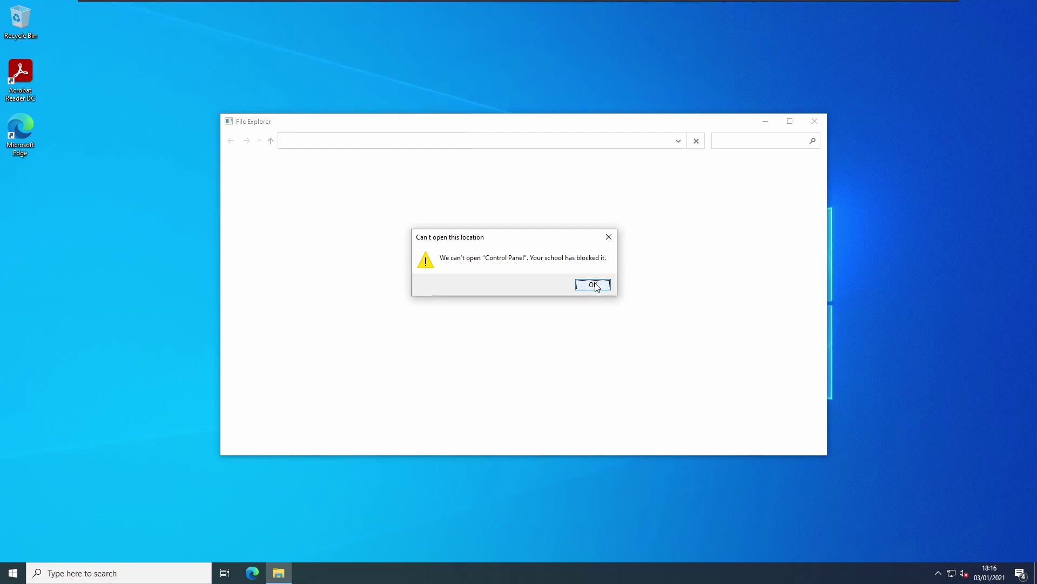
click(594, 285)
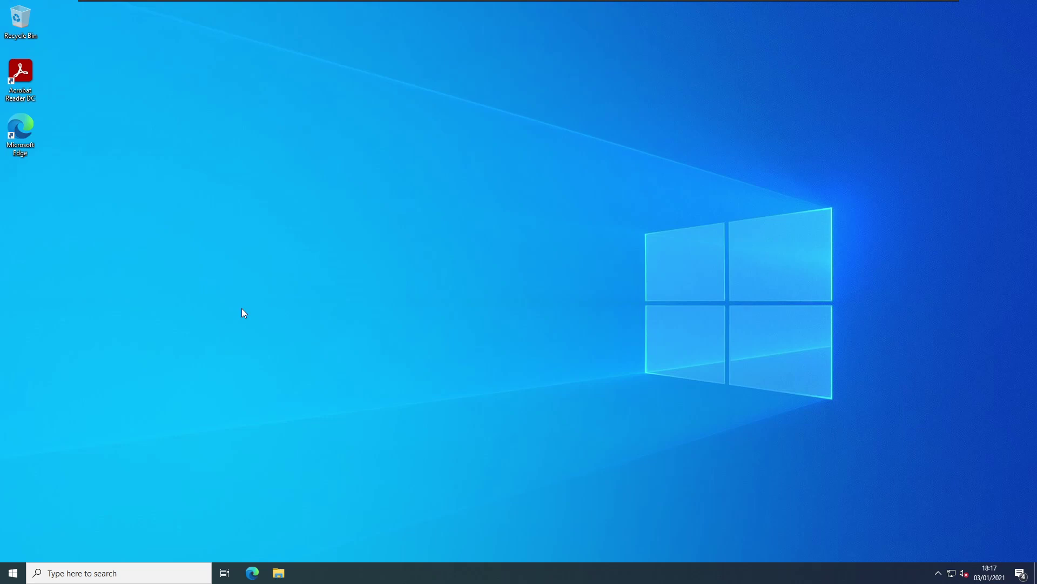
Step: Verify End task is unavailable for Task Manager and API for MDM Enrollment processes
key(ctrl+shift+Escape)
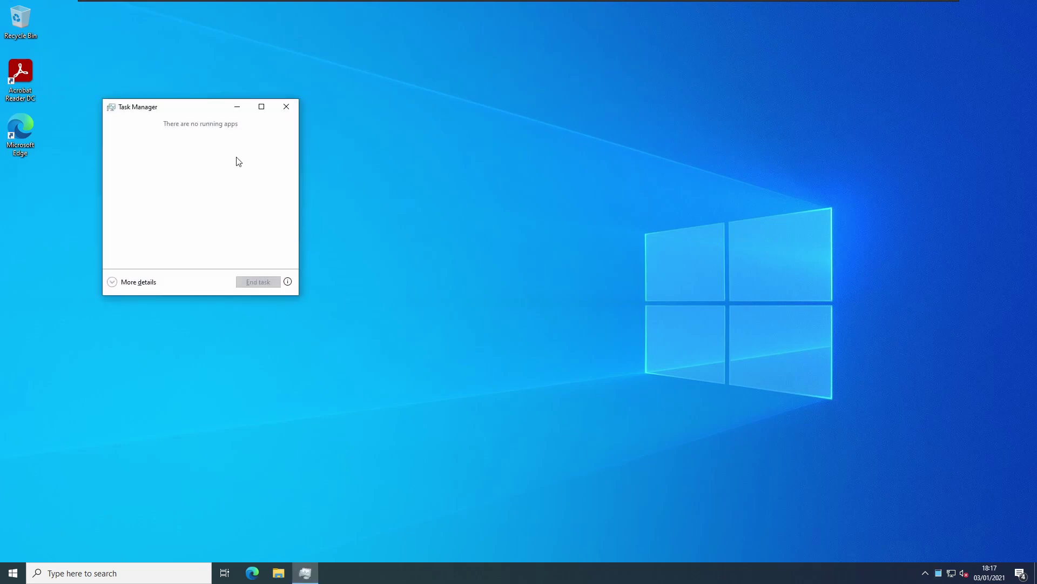
click(138, 281)
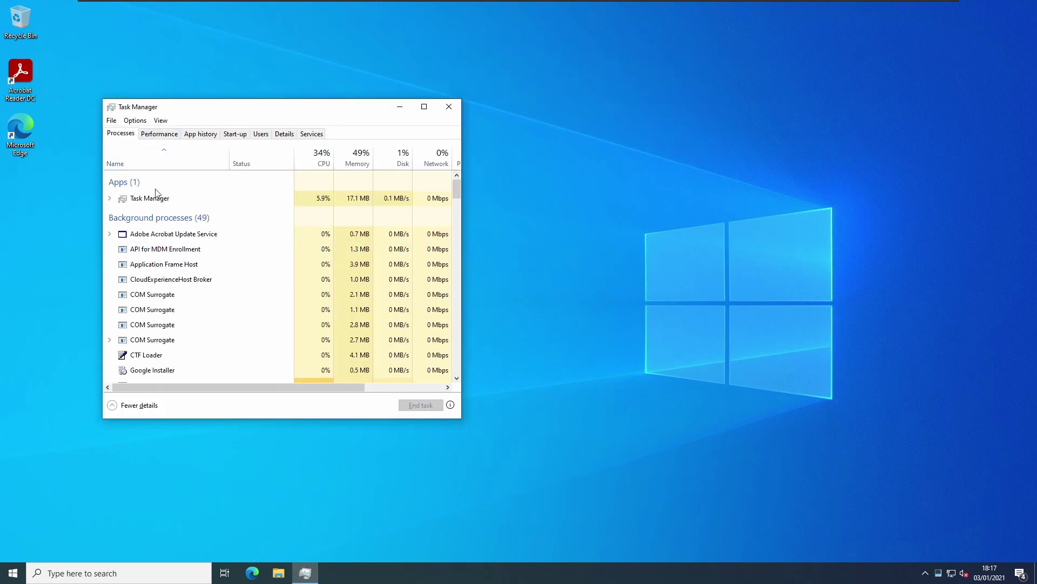
right_click(154, 199)
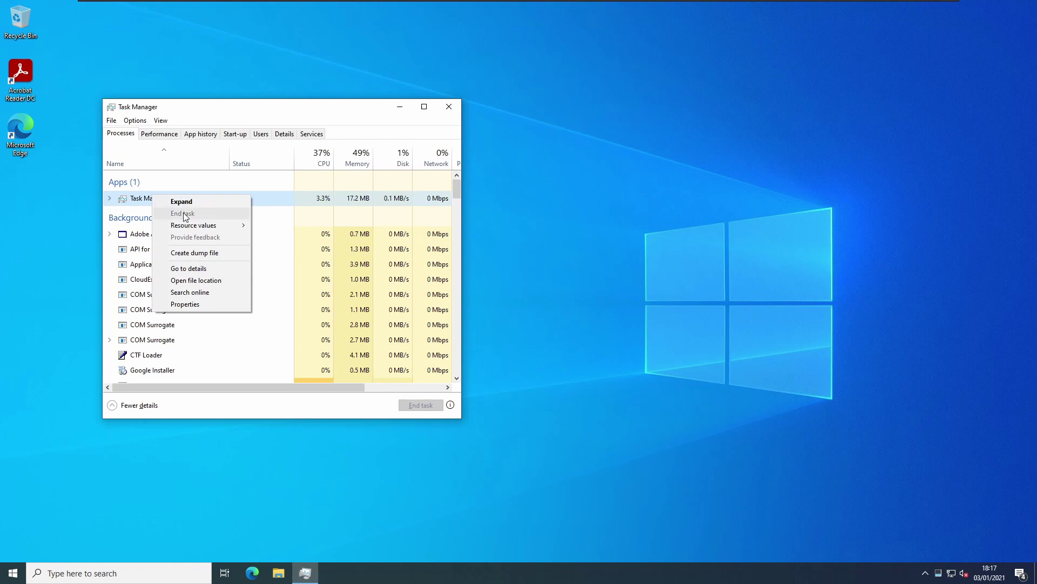
click(142, 252)
right_click(140, 251)
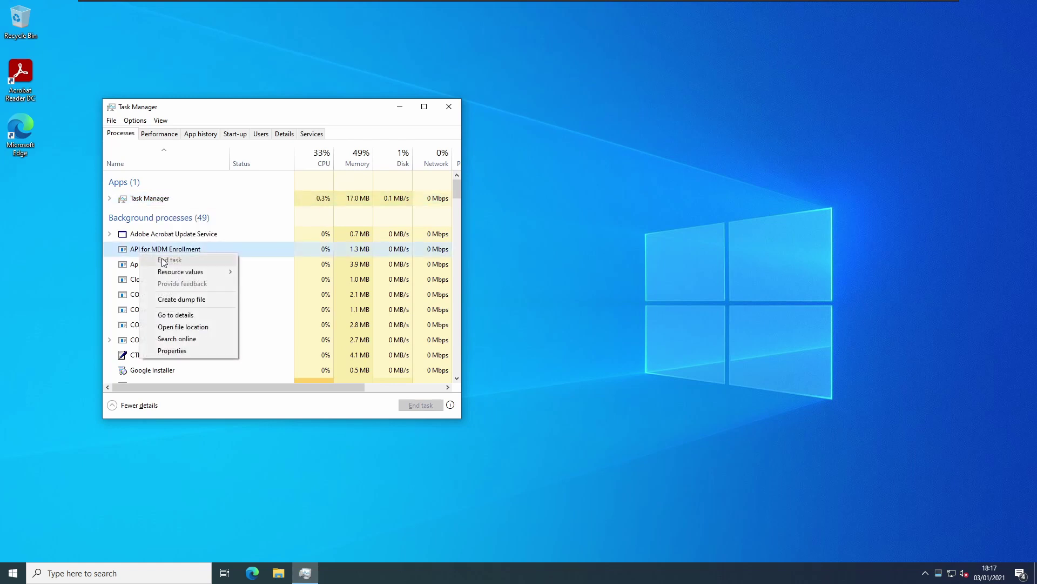
click(150, 204)
key(Delete)
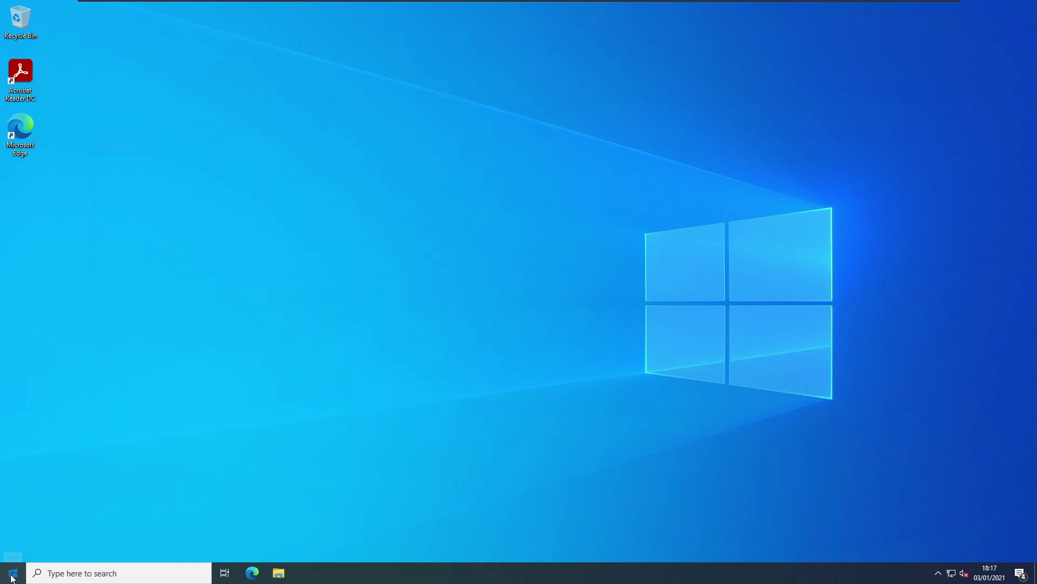
Step: Launch Acrobat Reader DC, check Excel's signed-in account, then close Excel
click(11, 574)
text(adobe)
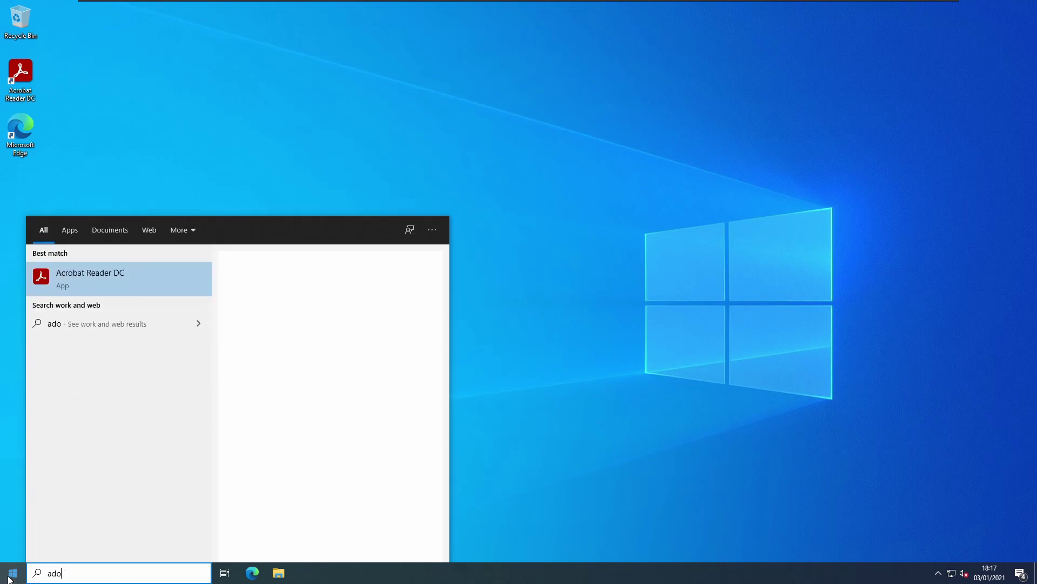
click(98, 267)
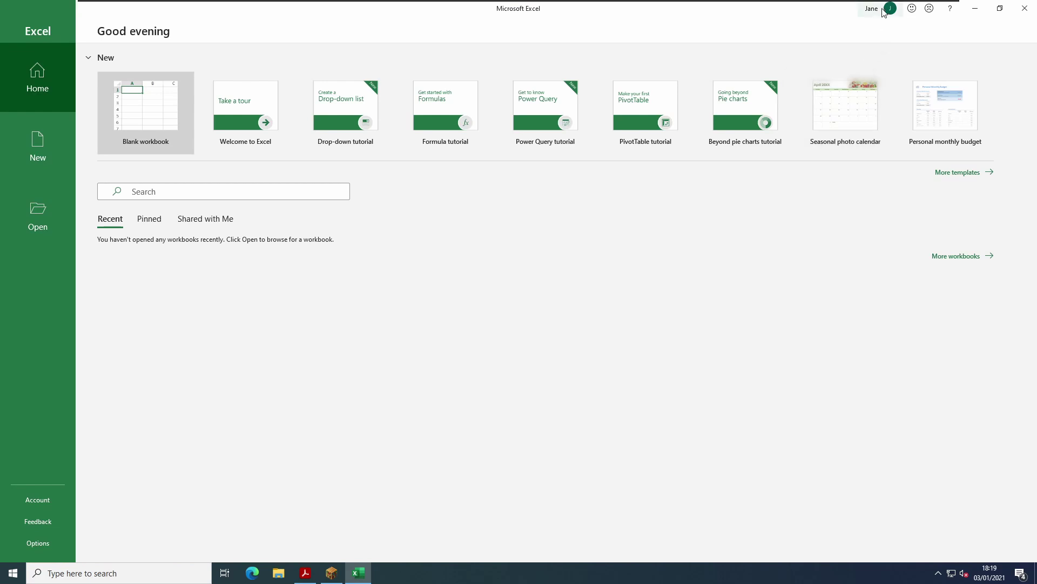
click(878, 8)
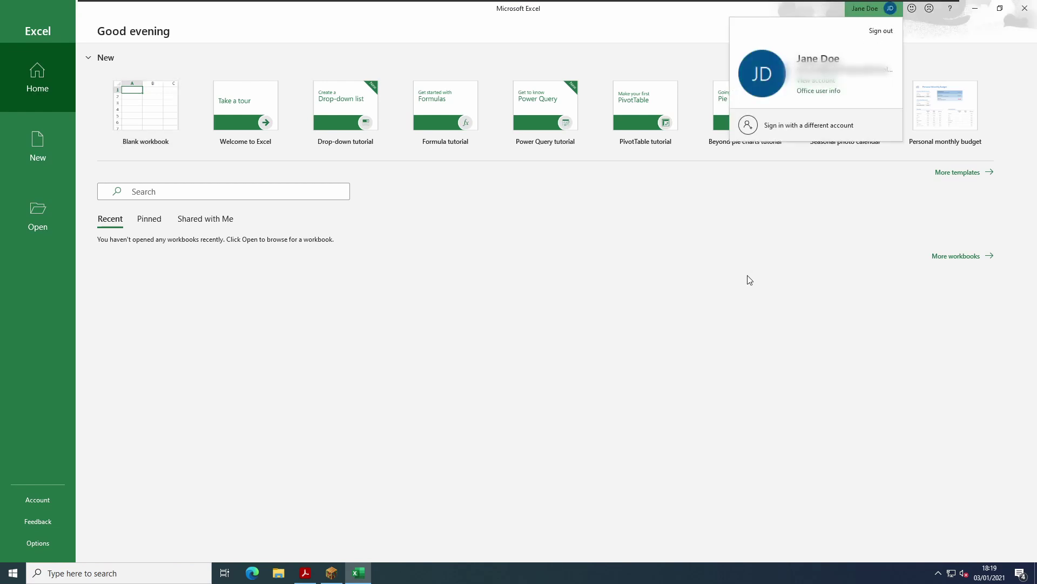
key(Escape)
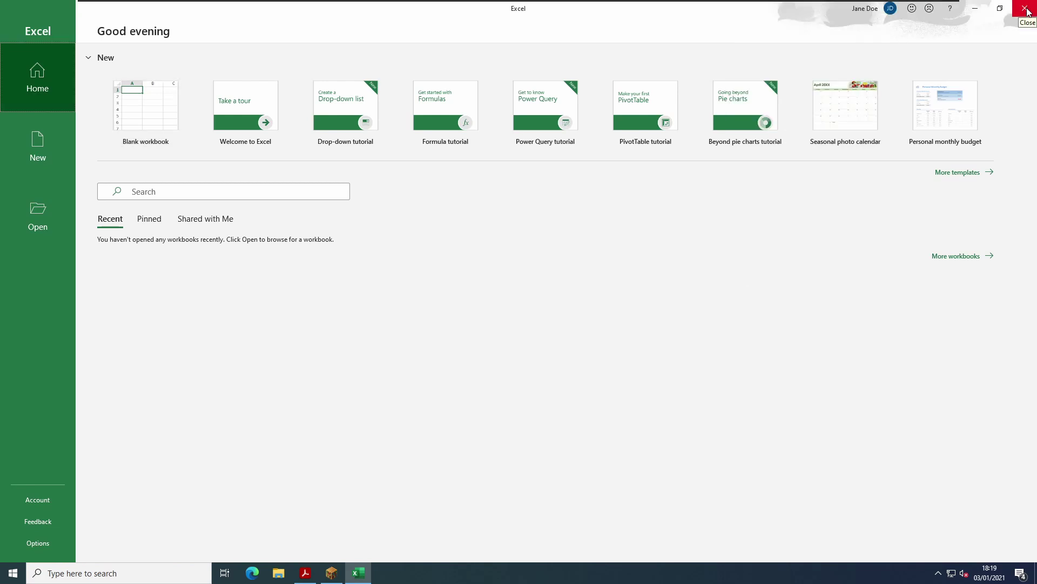
click(1025, 8)
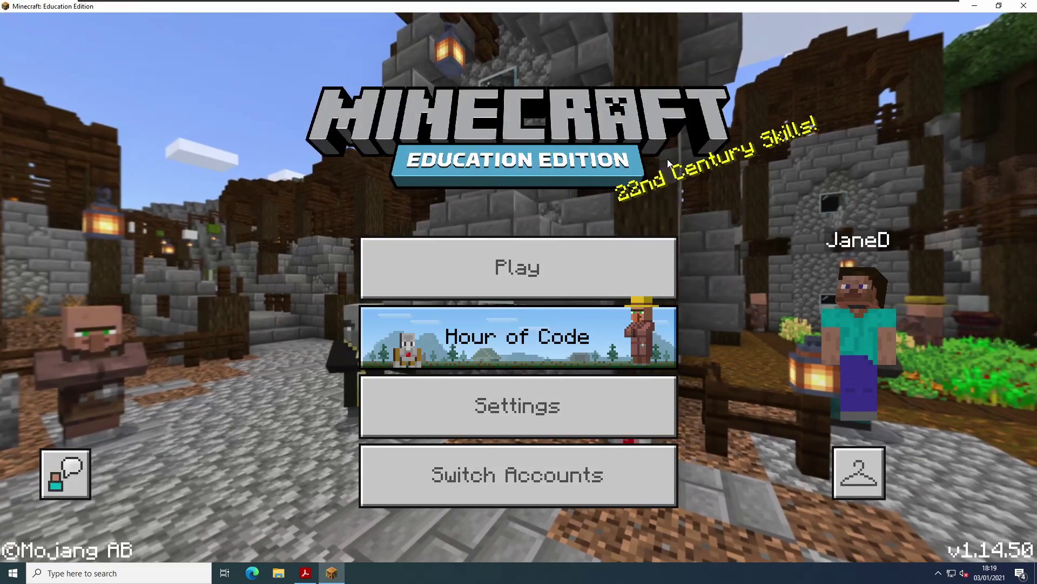
Step: Relaunch Minecraft: Education Edition to confirm its school sign-in, then exit it and Acrobat Reader
click(1025, 7)
click(521, 324)
key(super)
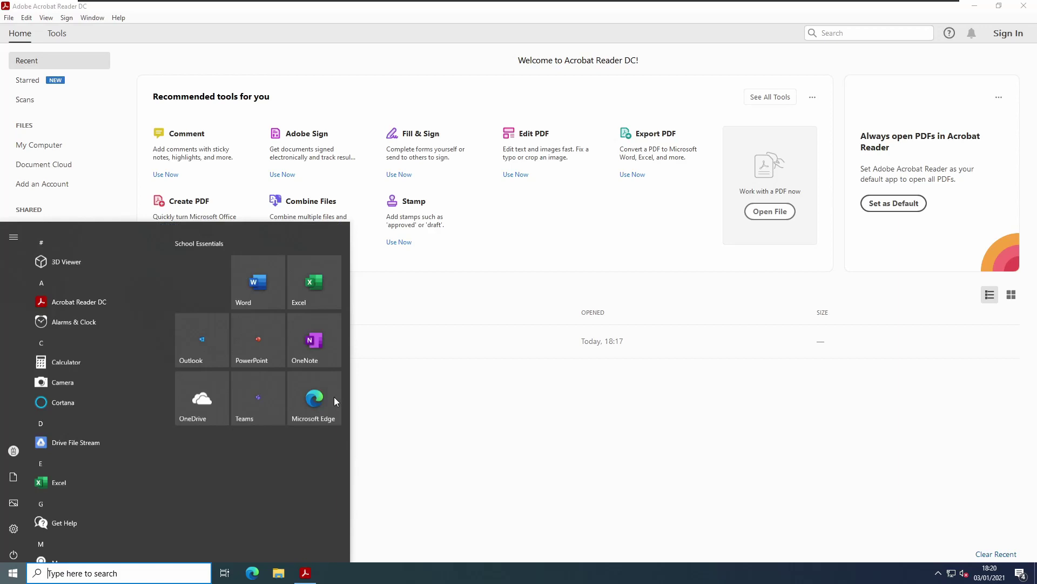
text(minecra)
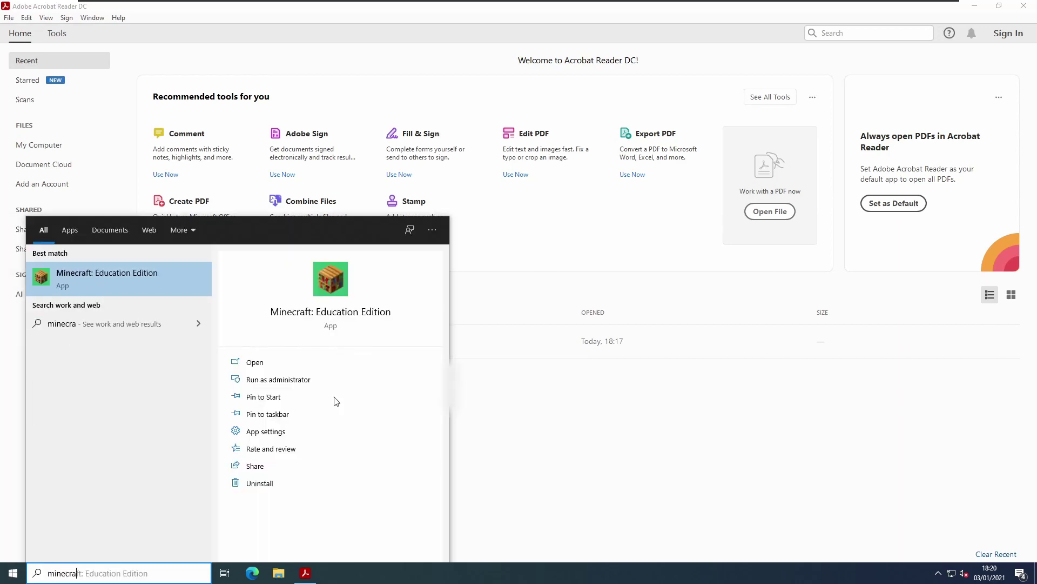
key(Return)
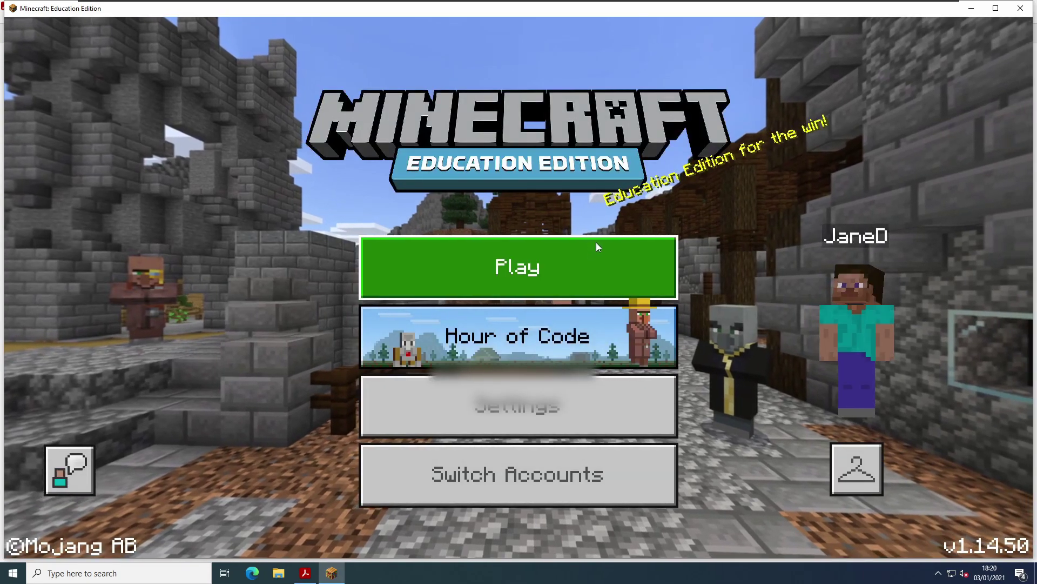
click(1021, 9)
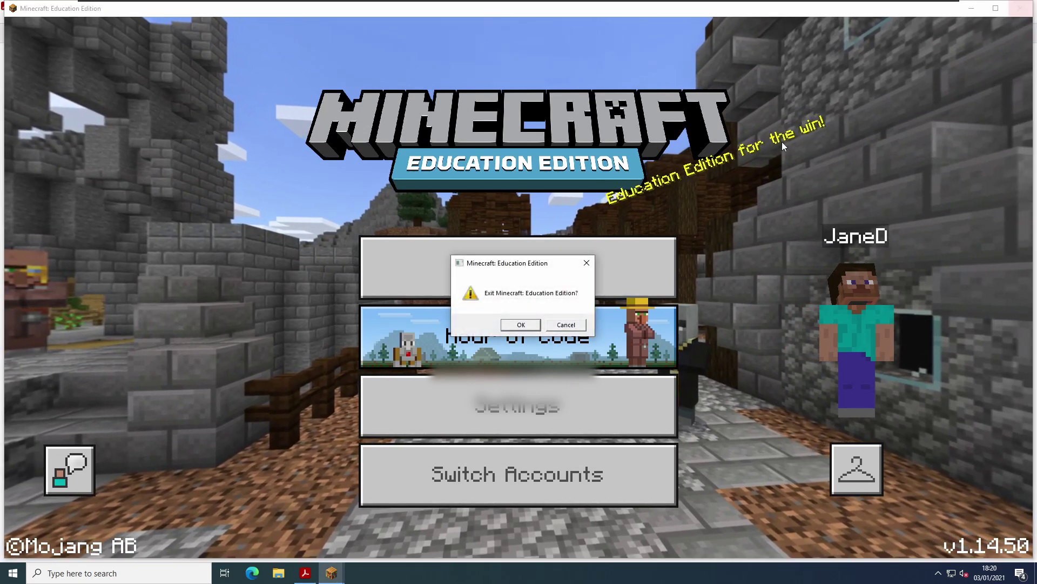
click(523, 324)
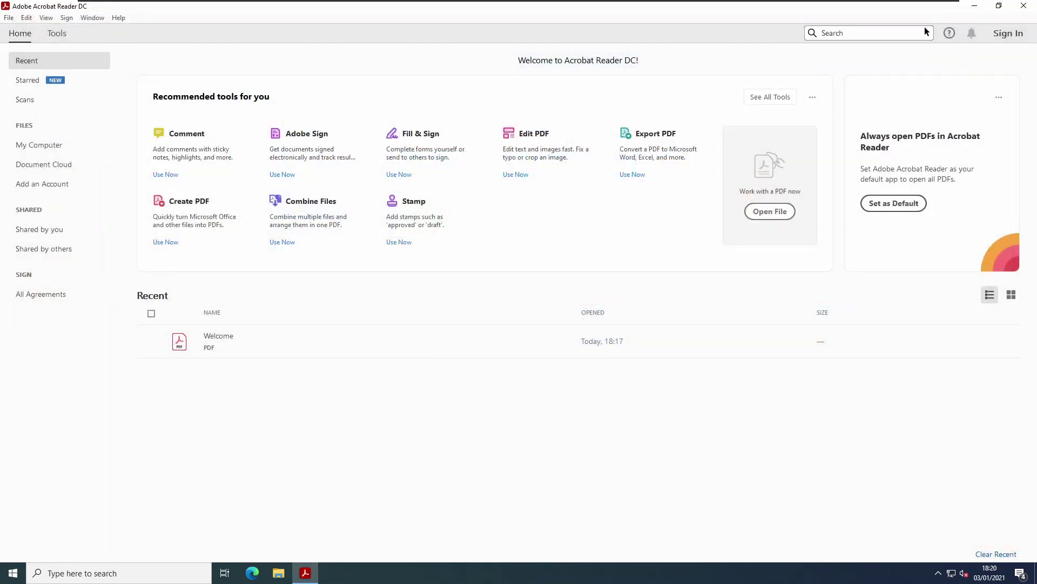
click(1023, 6)
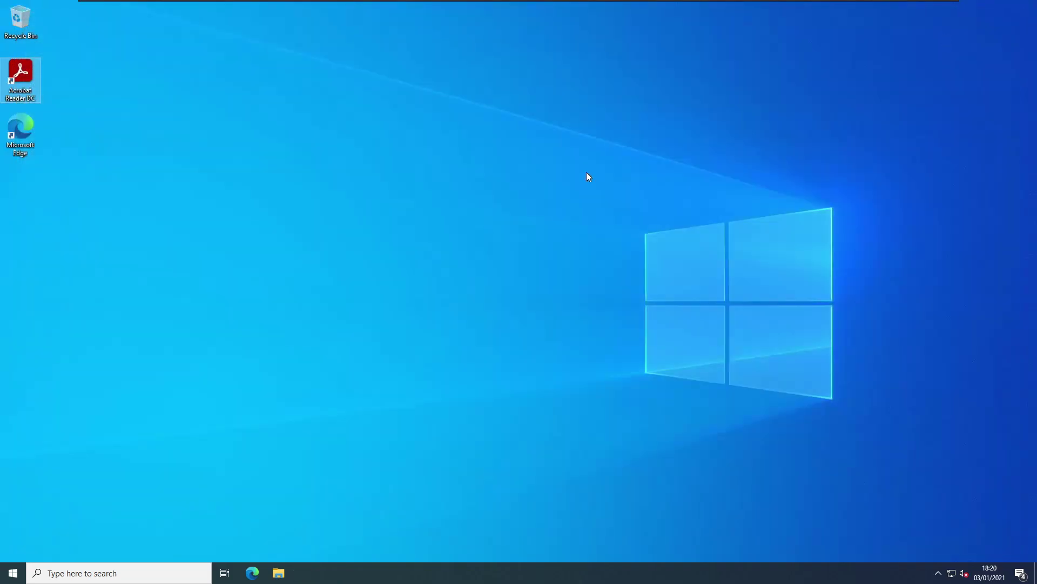
Step: Sign out from Start, then sign back in with the school account's username and password
click(13, 573)
click(15, 447)
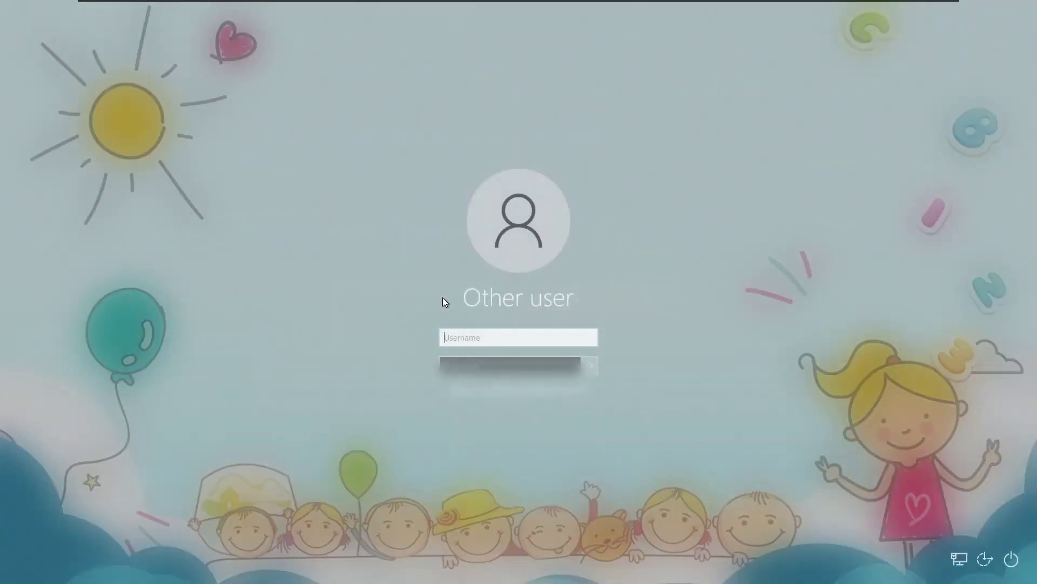
text(jane.doe)
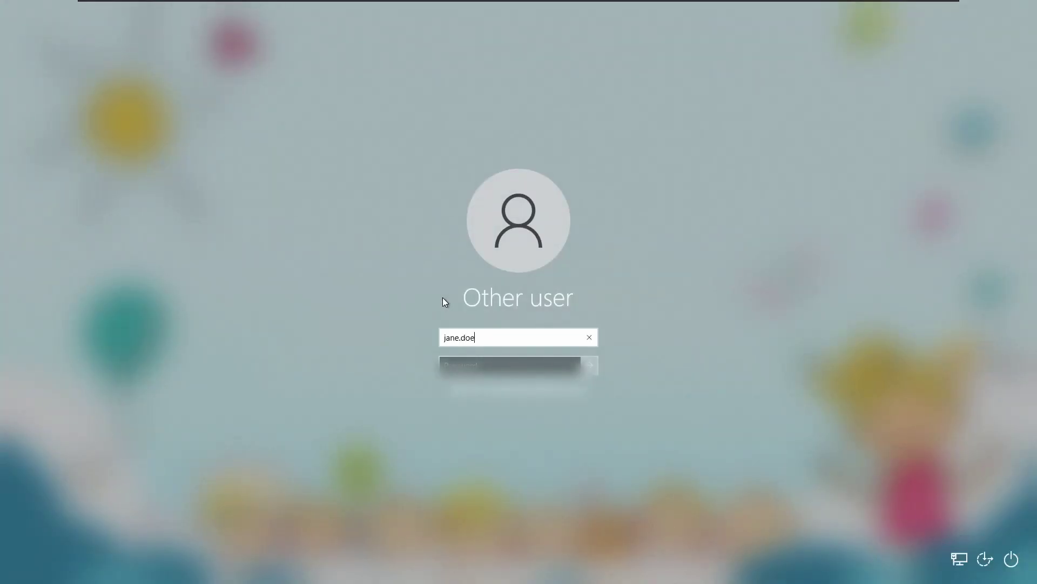
key(Tab)
text(********)
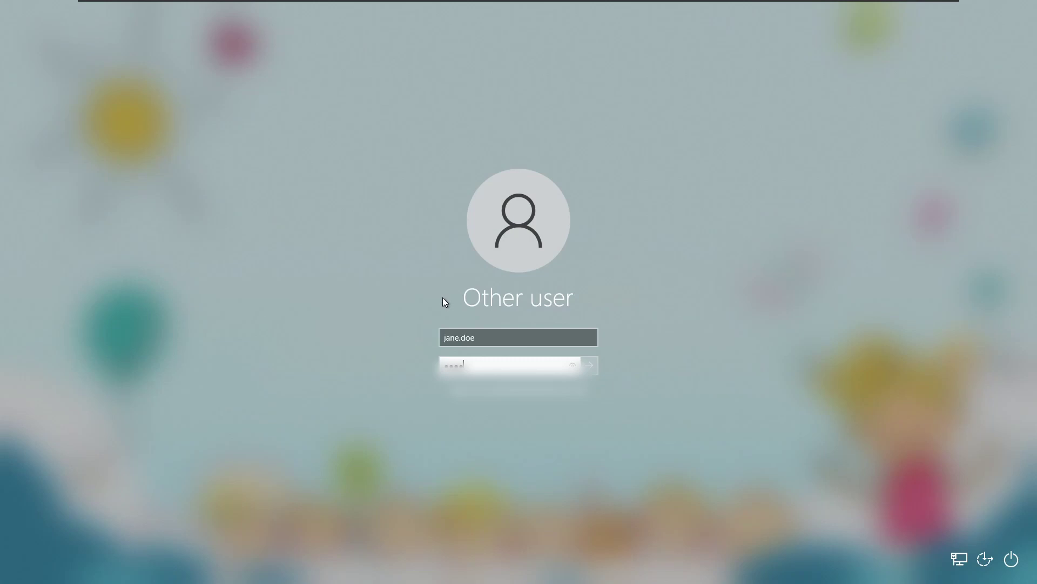
key(Return)
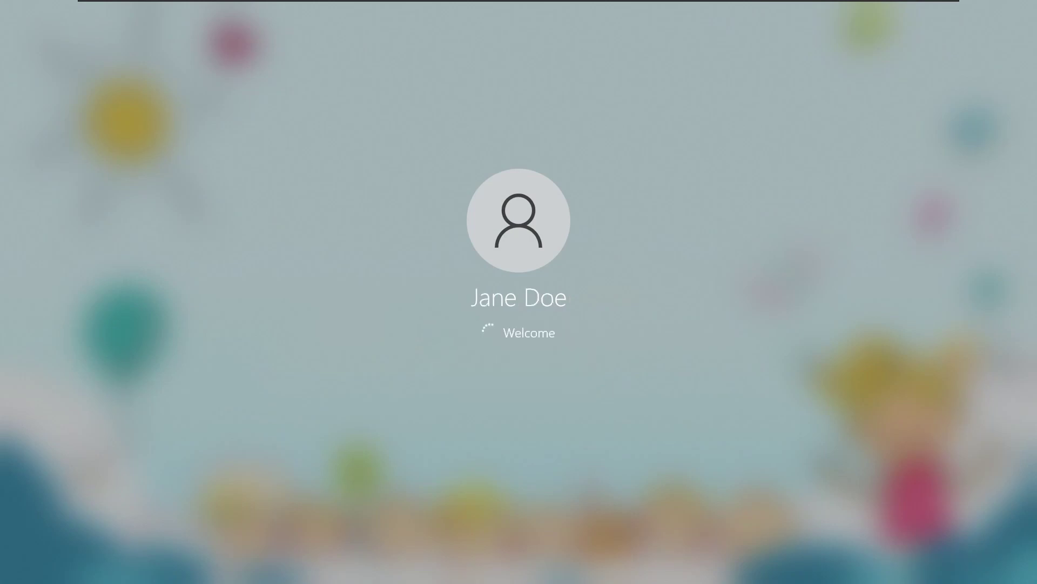